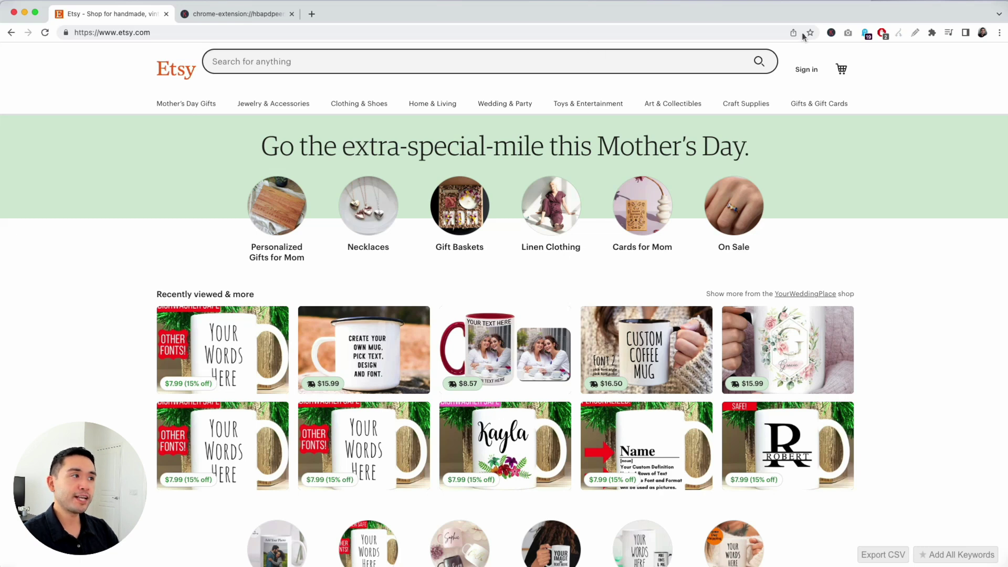
Open the Keywords Everywhere extension panel over the Etsy home page, set to United States
left_click(830, 32)
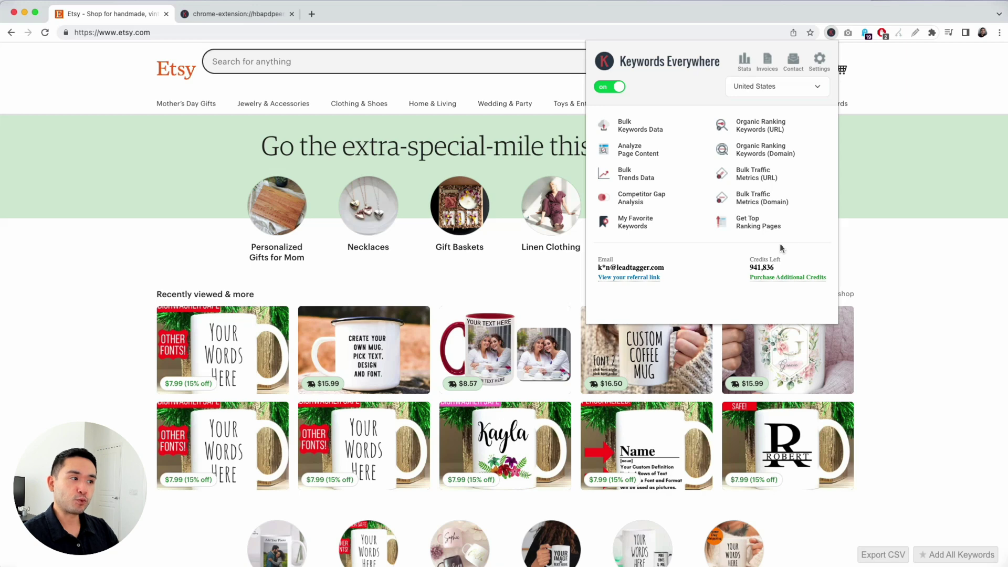
Dismiss the Keywords Everywhere panel, leaving the Etsy home page visible with the extension enabled
left_click(901, 167)
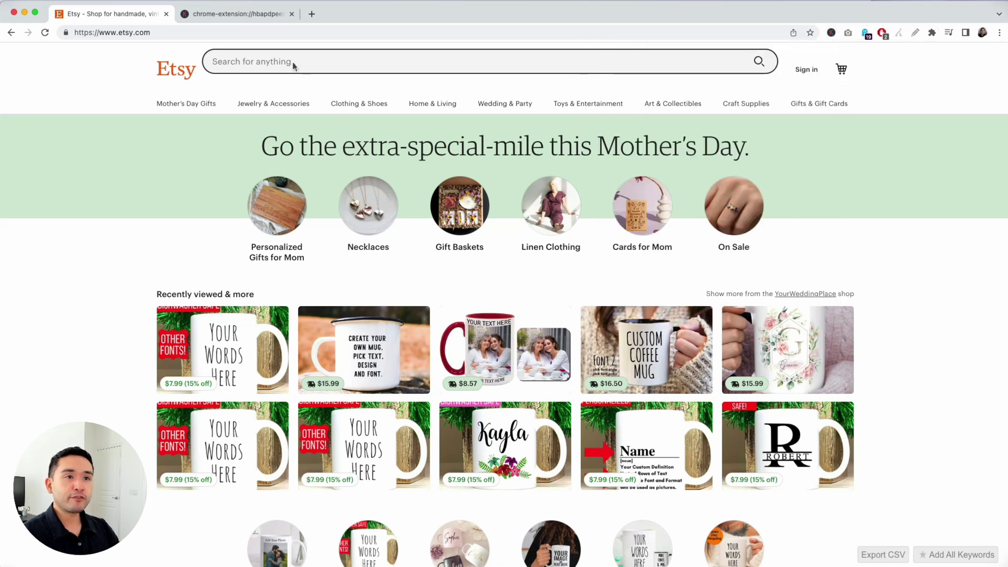
Show Etsy's popular searches with Keywords Everywhere metrics, e.g. sink splash guard at 2,400/mo
left_click(238, 62)
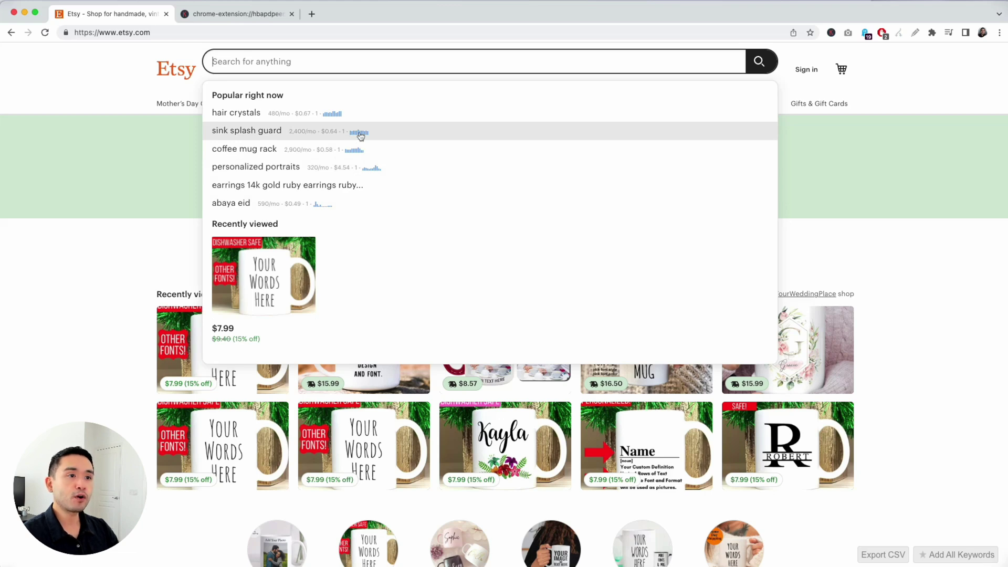
mouse_move(360, 136)
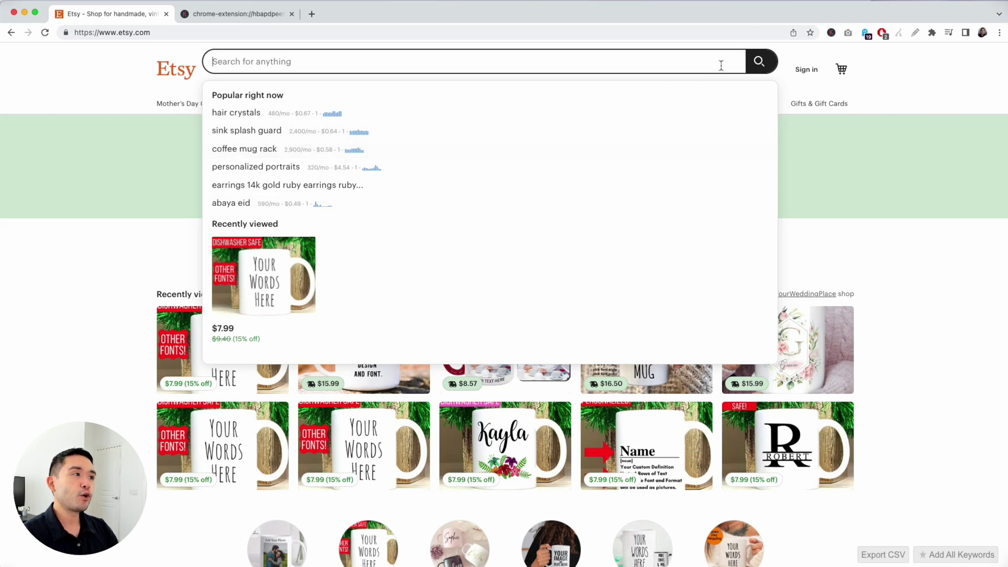
Keep the Keywords Everywhere country on United States and show Etsy's popular searches with metrics
left_click(831, 33)
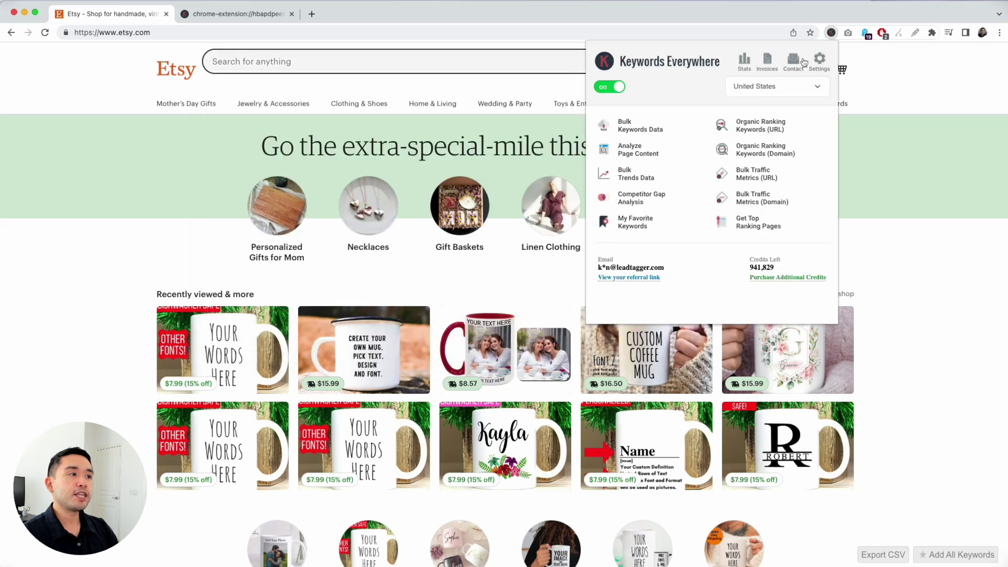
left_click(762, 88)
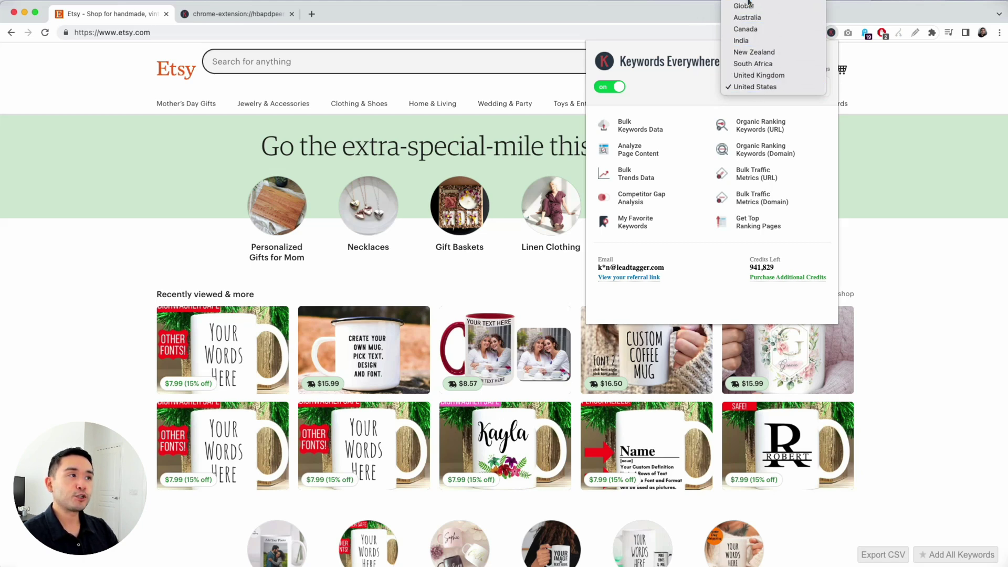
left_click(679, 11)
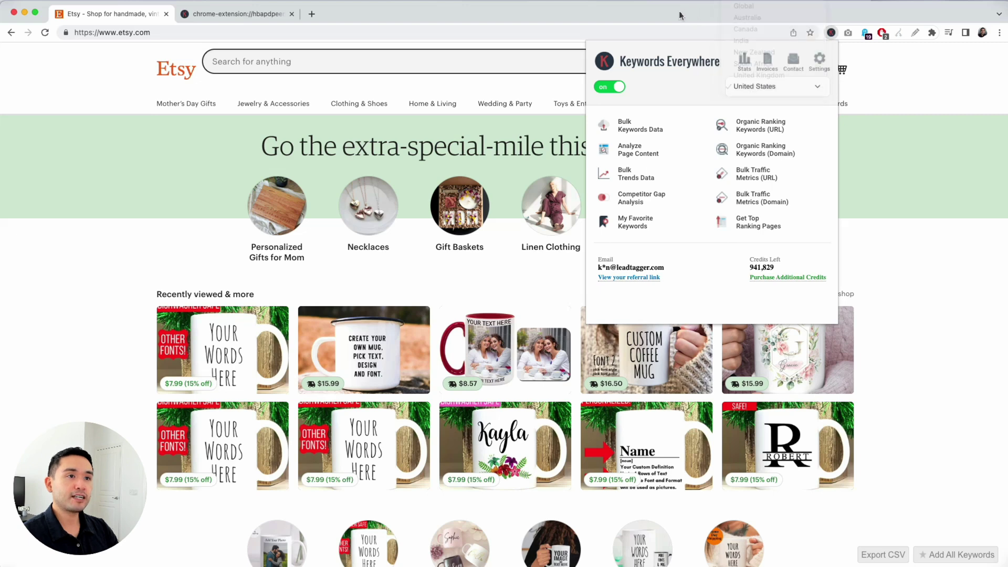
left_click(405, 61)
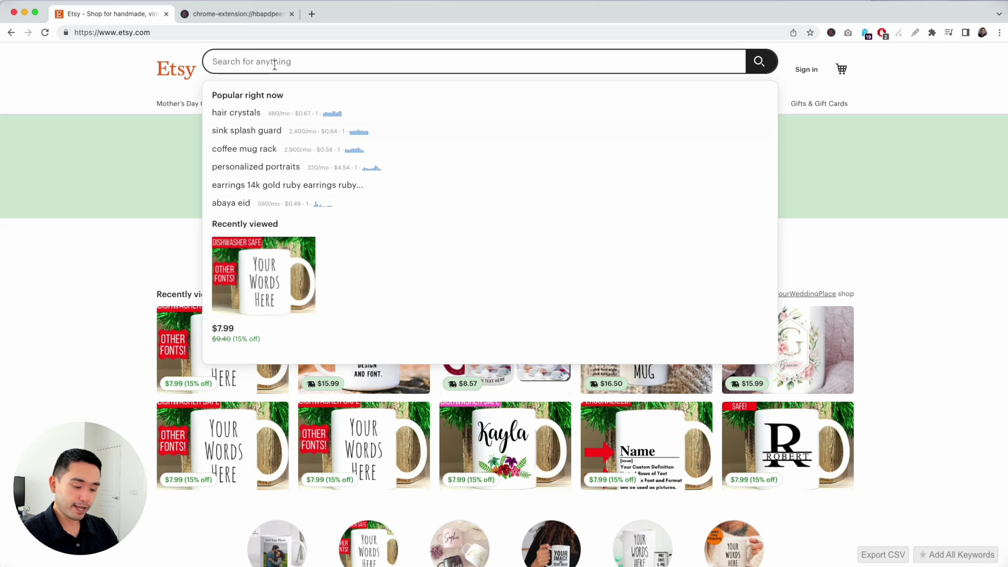
Search Etsy for 'coffee mugs' and review its metrics: 74,000/mo volume, $1.30 CPC, competition 1
type("coffee")
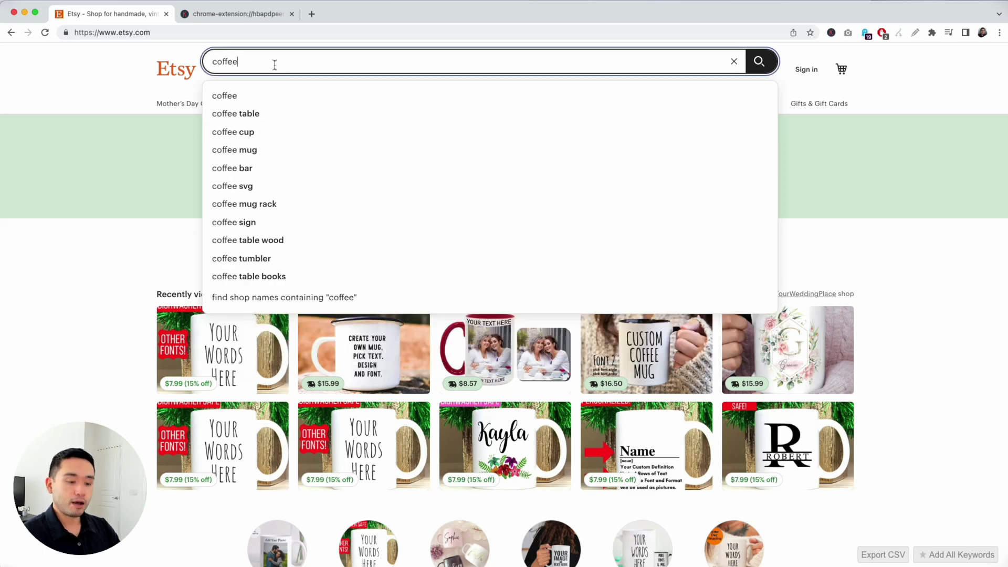
type(" mugs")
key("Return")
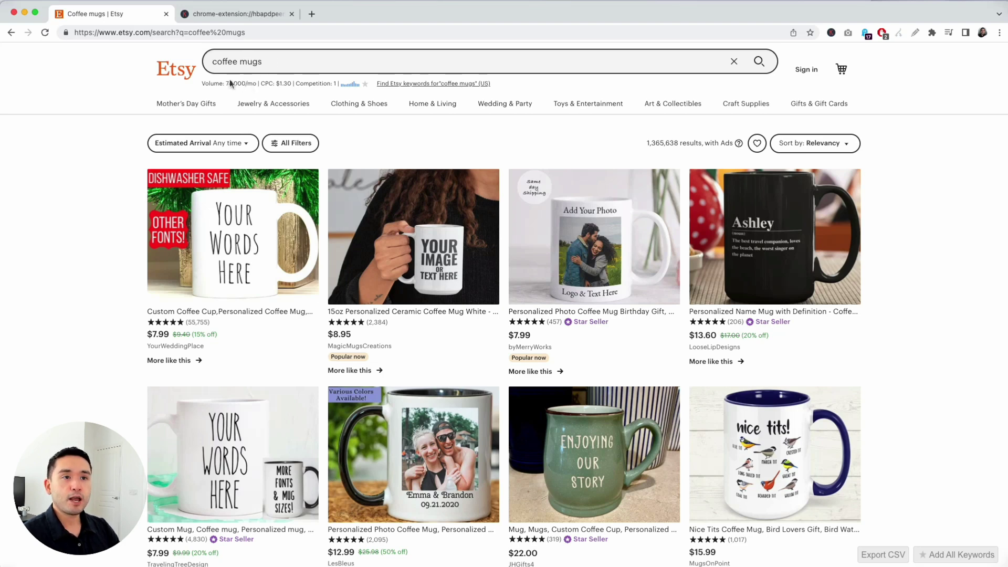
left_click_drag(208, 84, 360, 85)
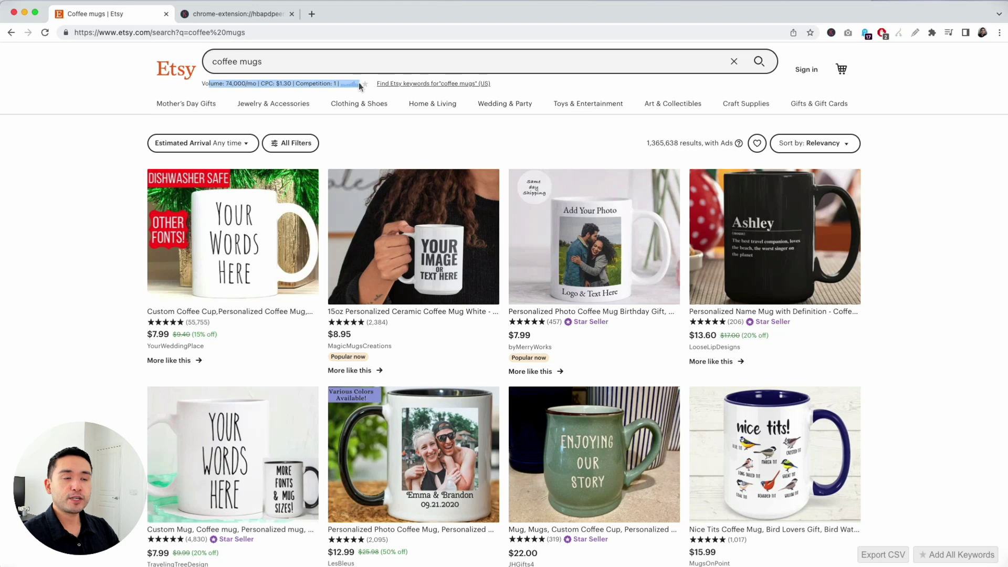
left_click_drag(214, 84, 336, 84)
left_click(232, 93)
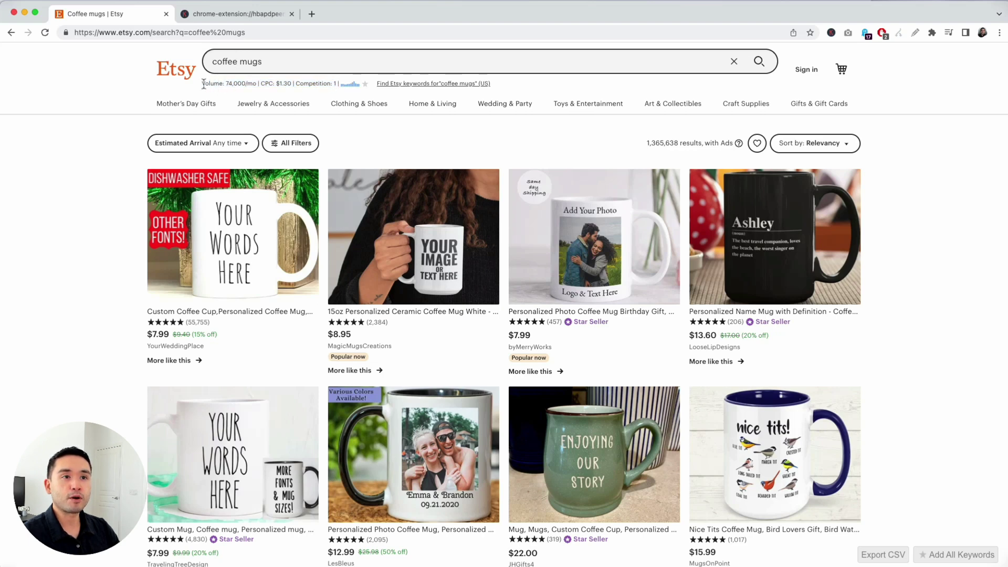
left_click_drag(203, 84, 337, 84)
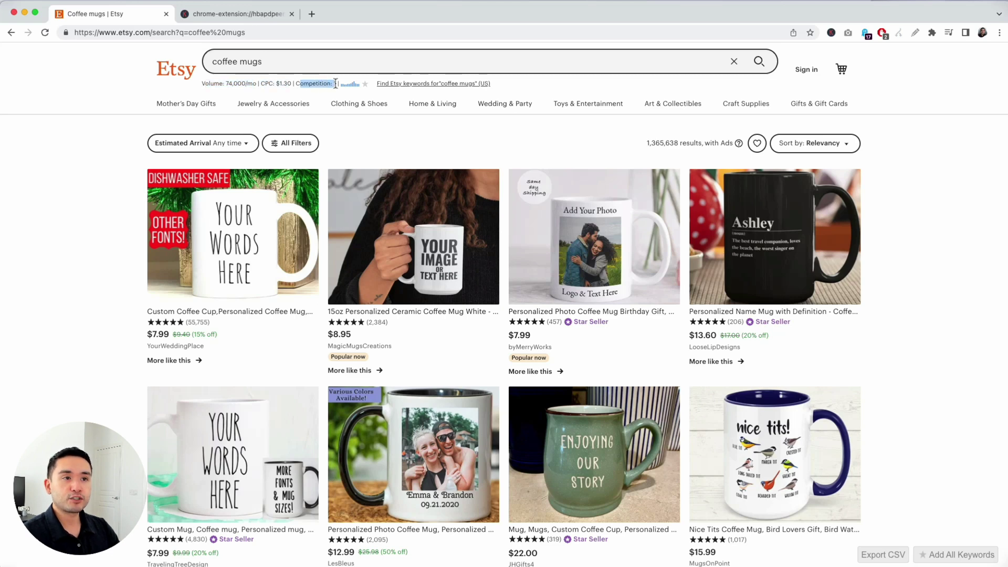
left_click(346, 90)
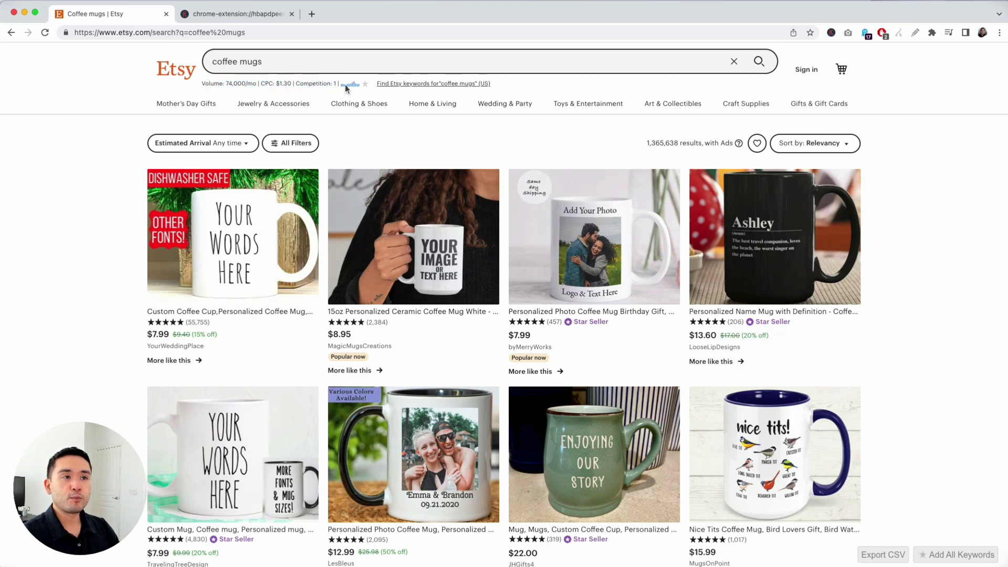
mouse_move(346, 88)
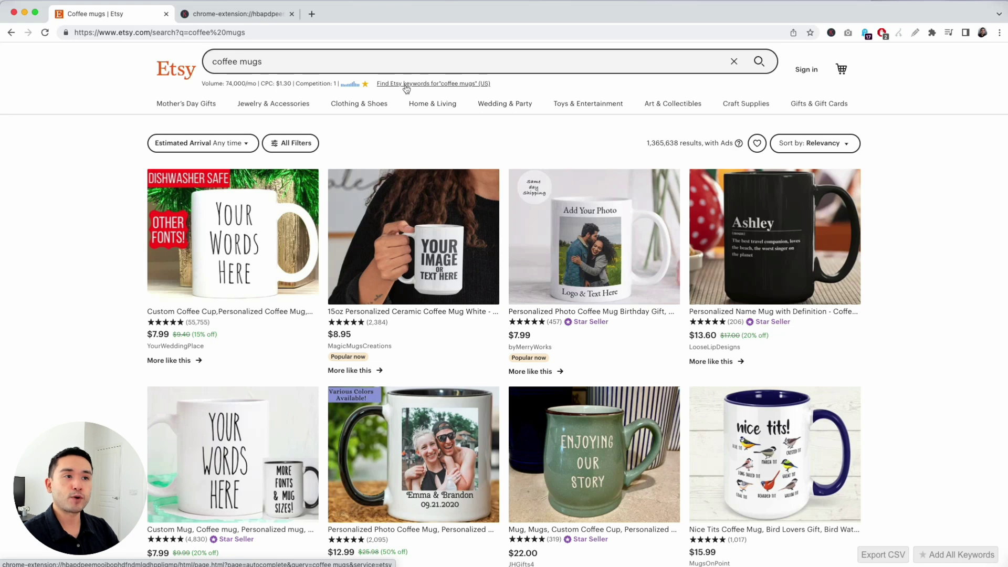
left_click(247, 15)
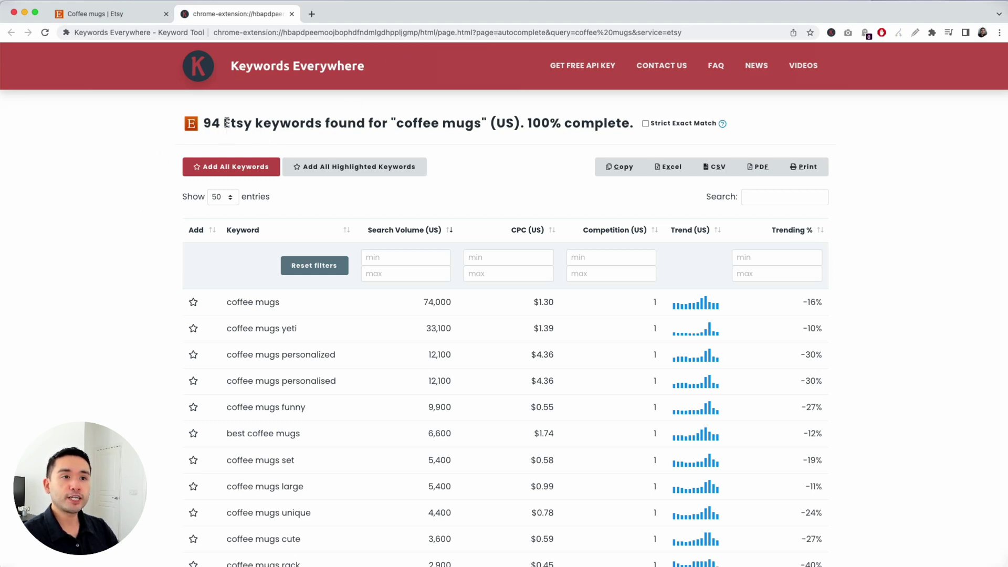
Check the table heading for Etsy 'coffee mugs' keywords and confirm the country is United States
left_click_drag(225, 123, 515, 120)
left_click(502, 122)
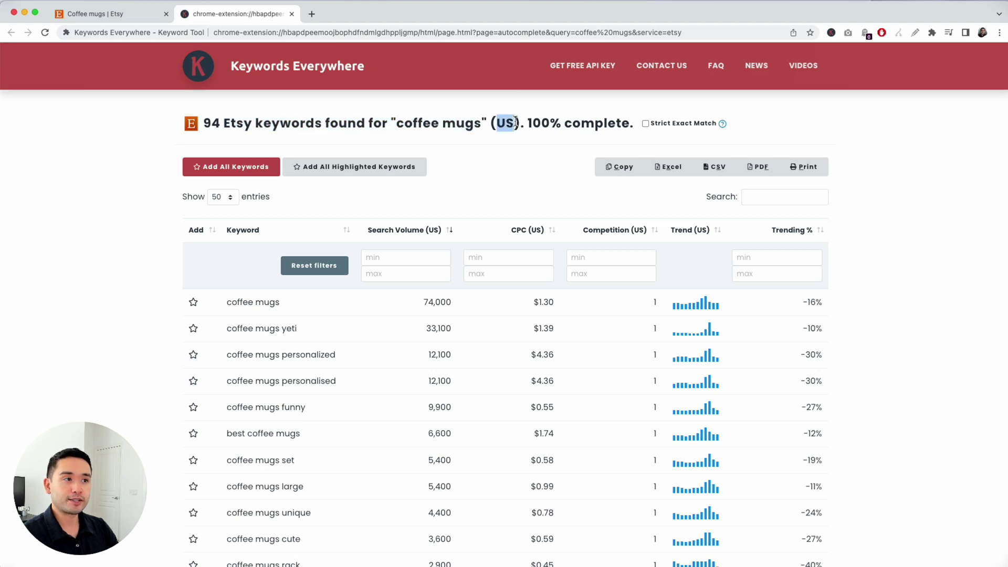
left_click(831, 32)
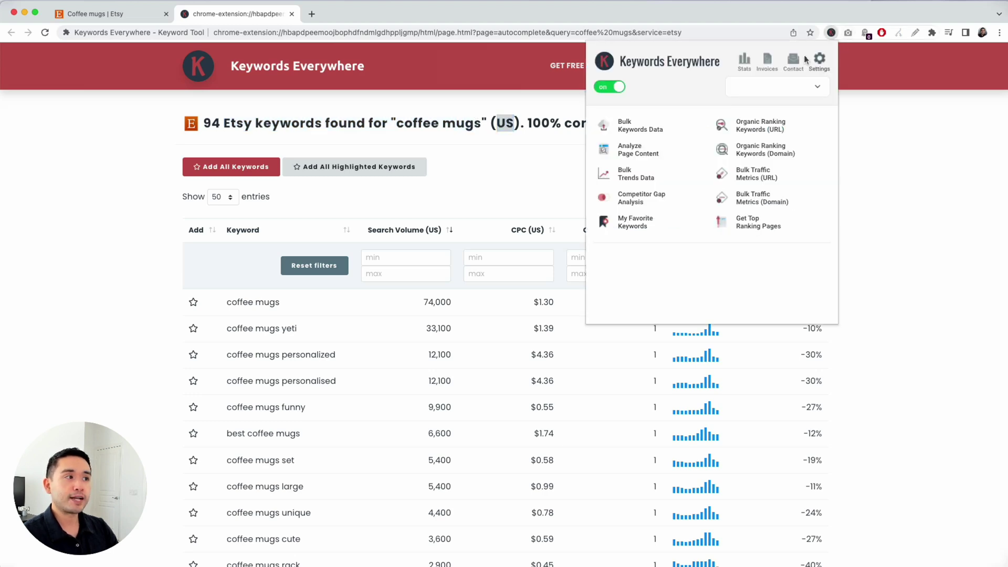
left_click(584, 17)
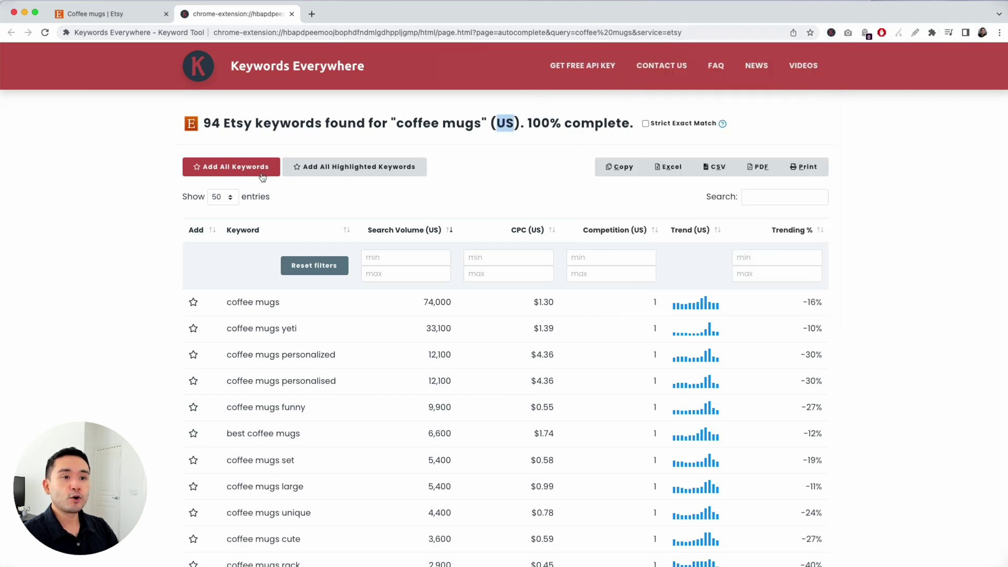
Scroll through the 94 keywords, e.g. coffee mugs personalized at 12,100 volume and $4.36 CPC
scroll(256, 210, "down", 5)
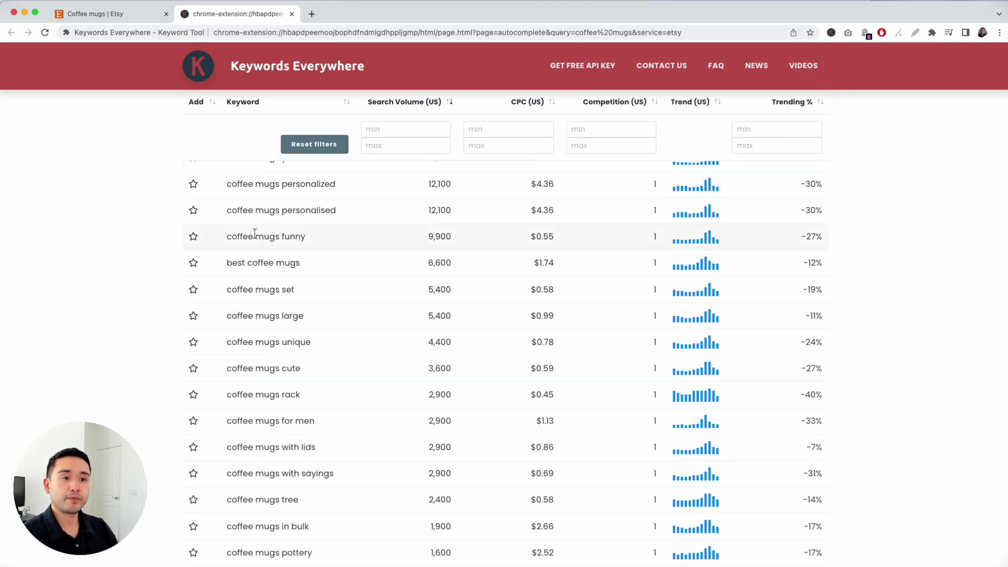
scroll(254, 238, "up", 3)
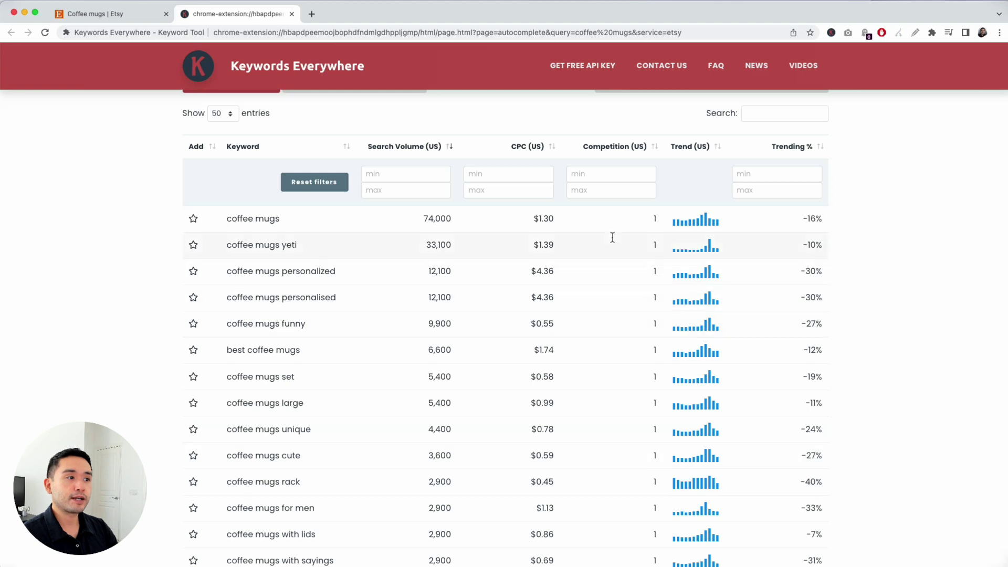
scroll(601, 407, "up", 2)
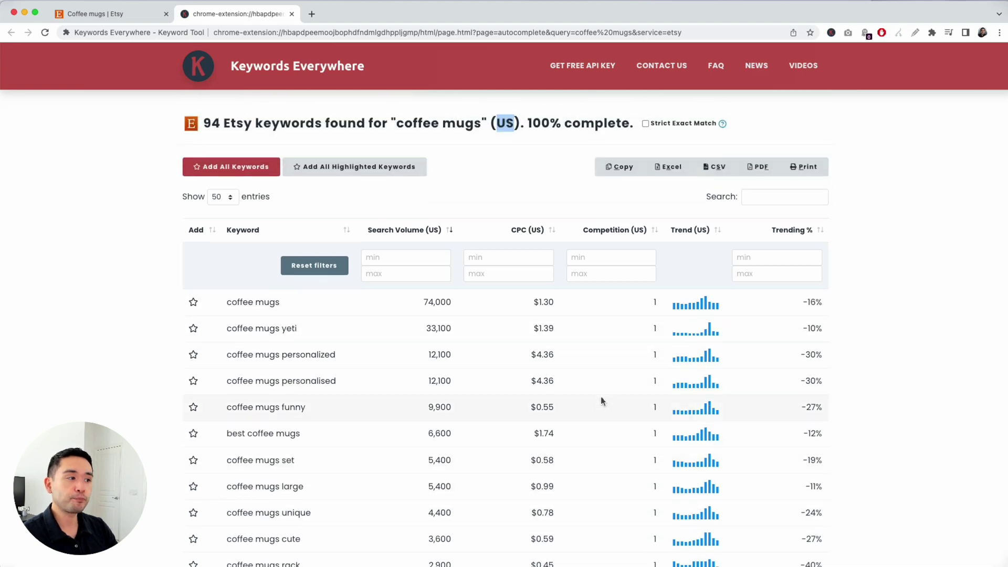
scroll(603, 401, "down", 1)
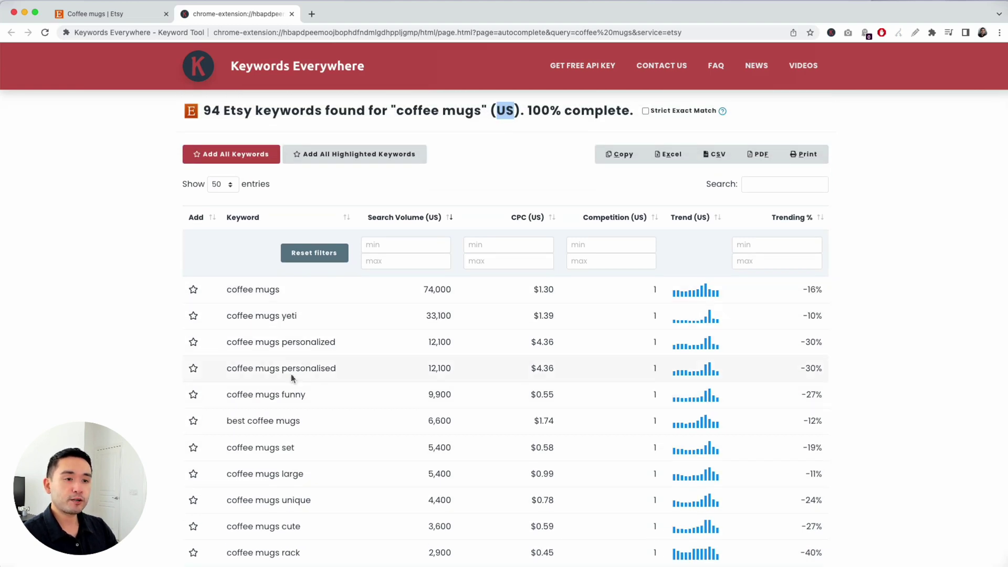
scroll(292, 378, "down", 4)
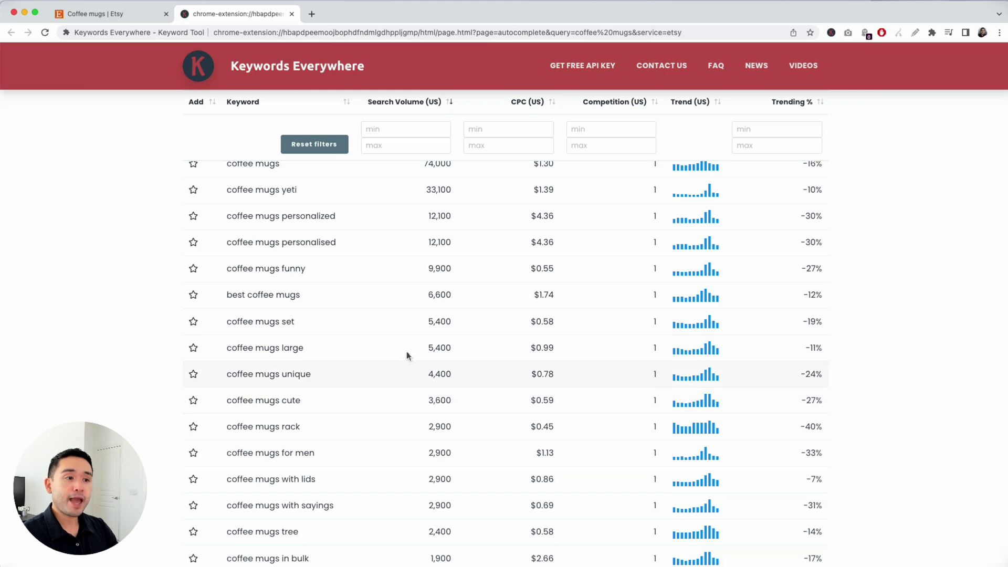
scroll(439, 379, "up", 5)
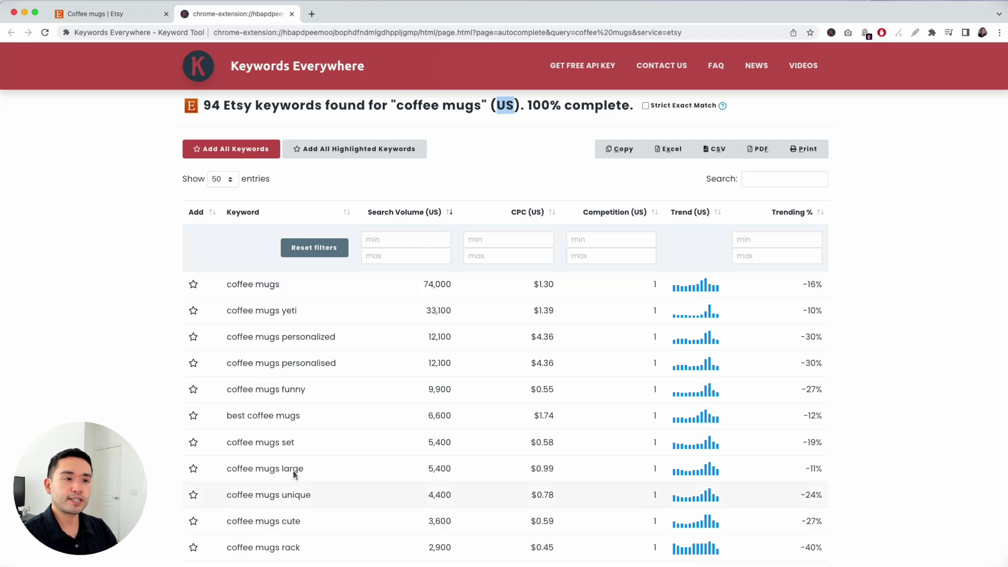
left_click(384, 239)
type("10")
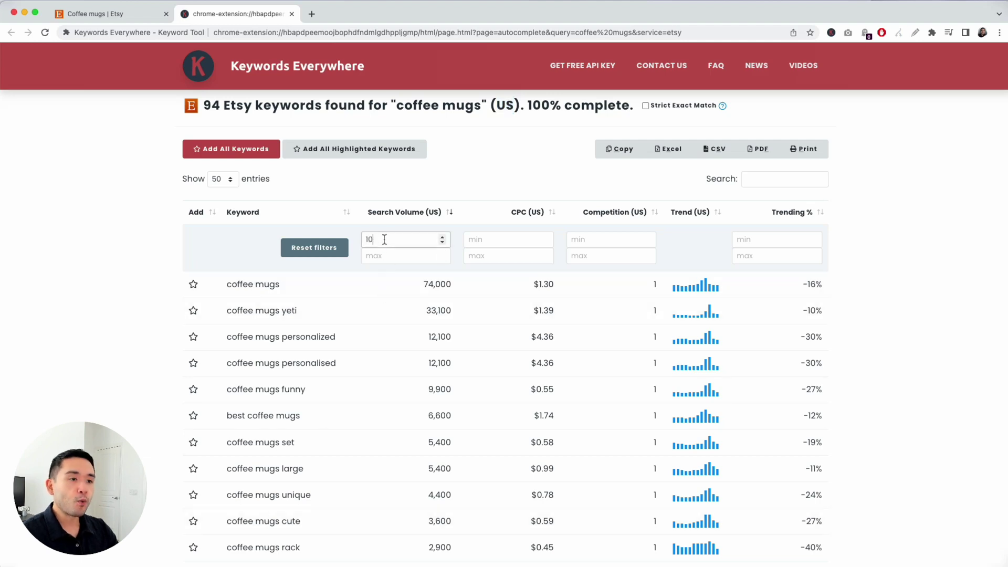
type("0")
key("Tab")
type("1")
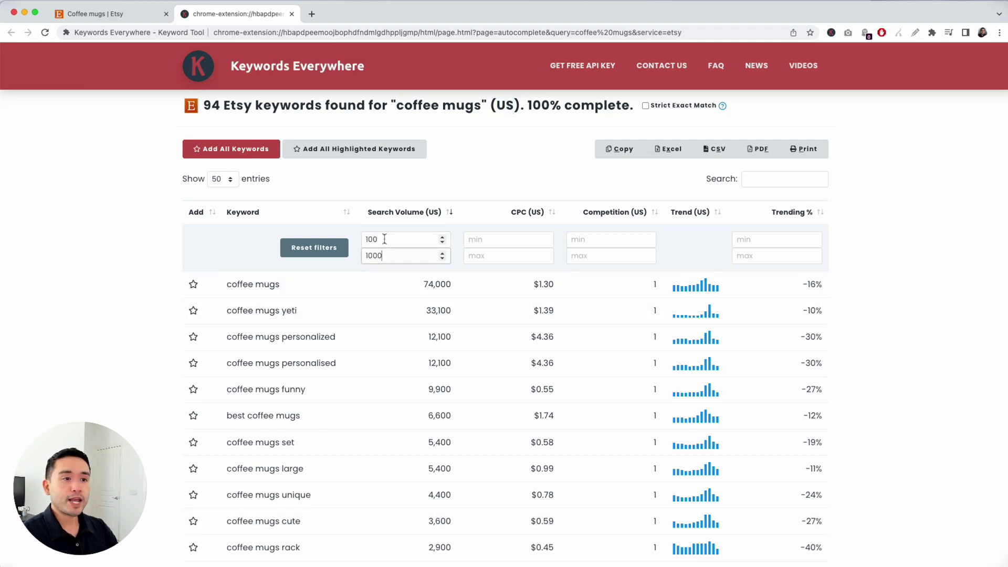
left_click(414, 180)
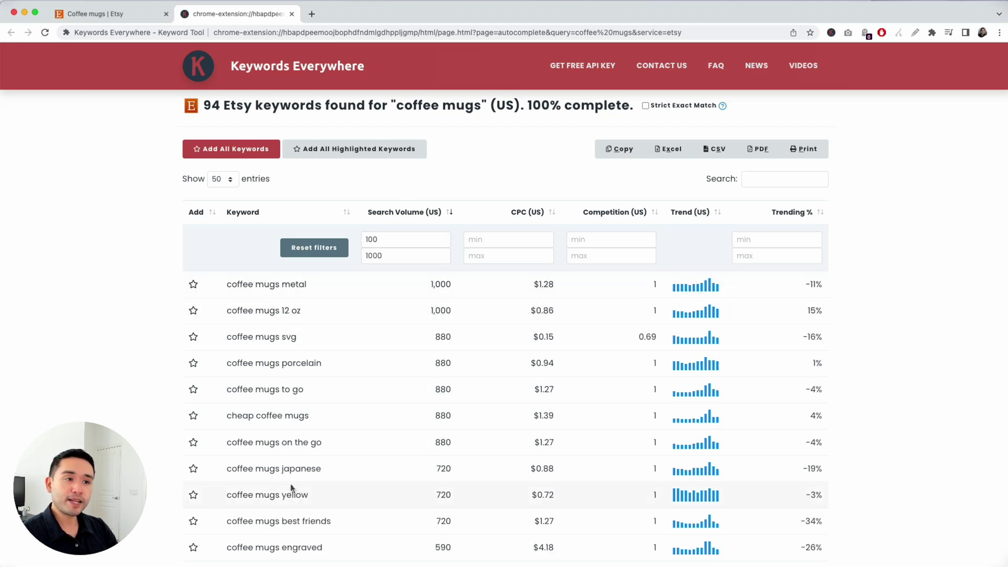
scroll(374, 336, "down", 1)
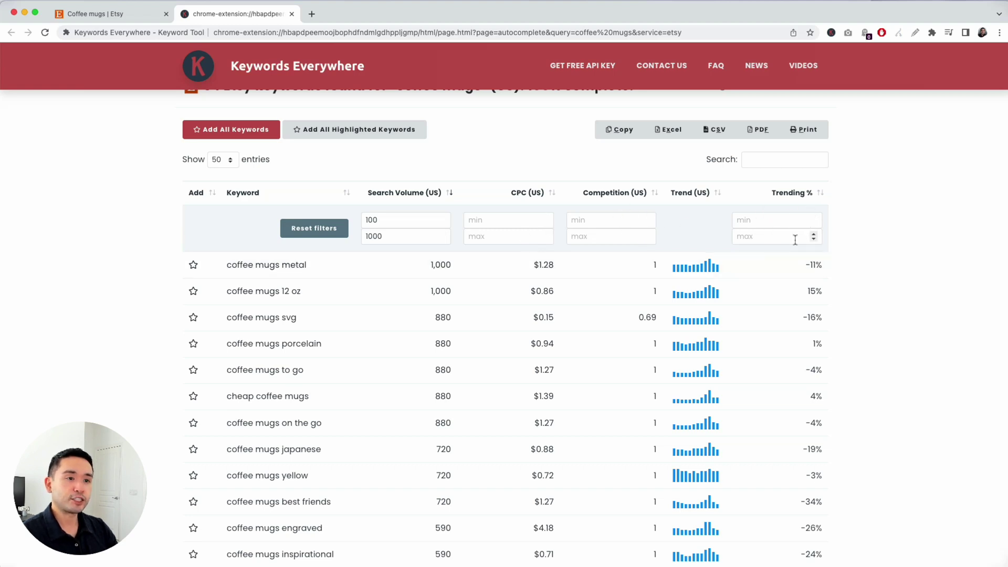
left_click(303, 238)
Star the keywords 'coffee mugs funny' and 'best coffee mugs' in the Add column
scroll(481, 427, "down", 1)
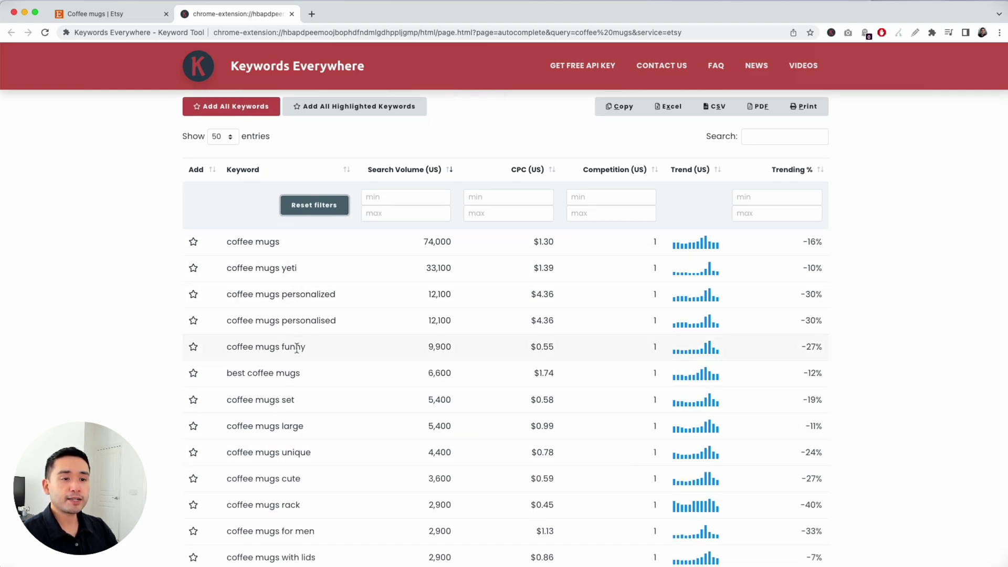
scroll(256, 345, "down", 1)
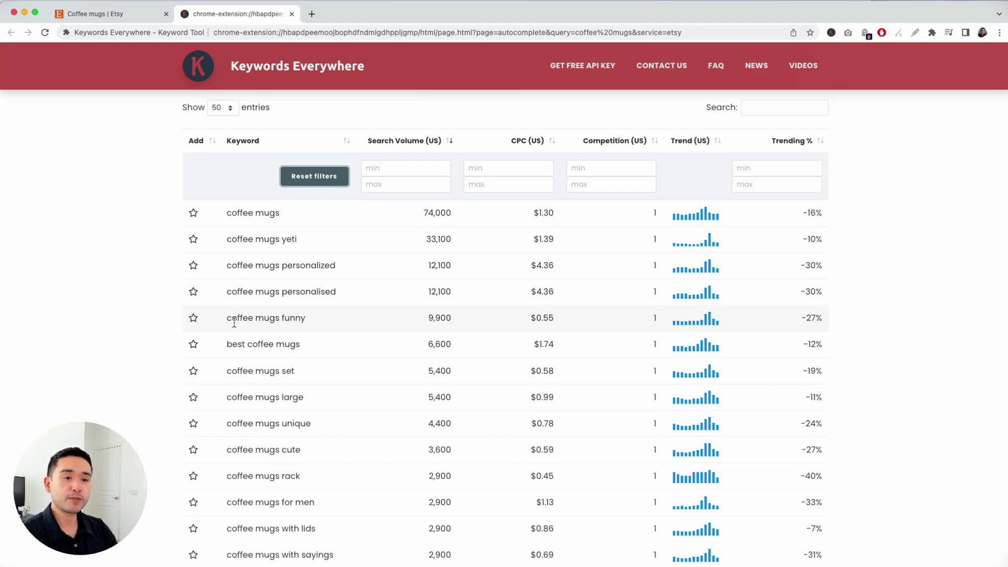
left_click(194, 318)
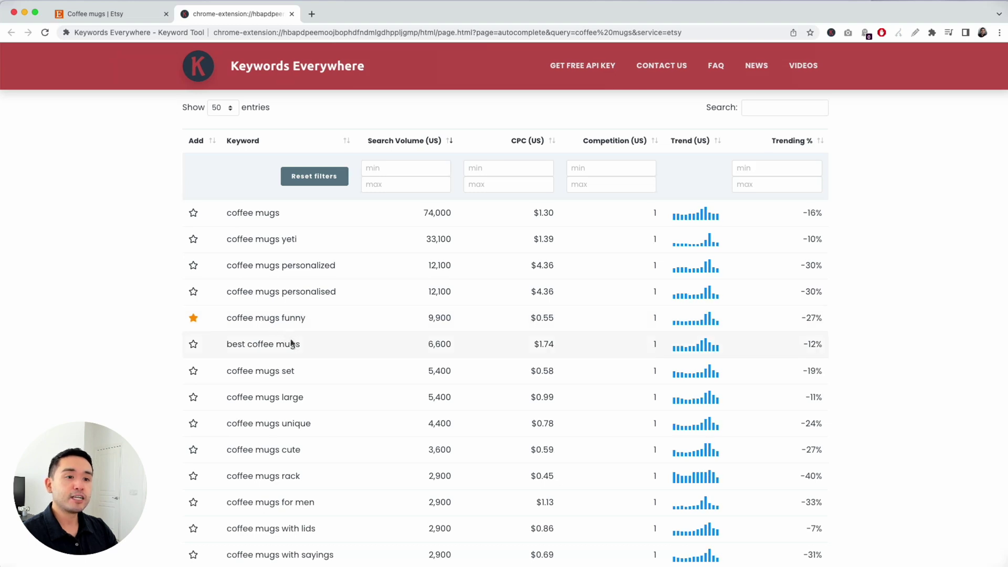
left_click(193, 344)
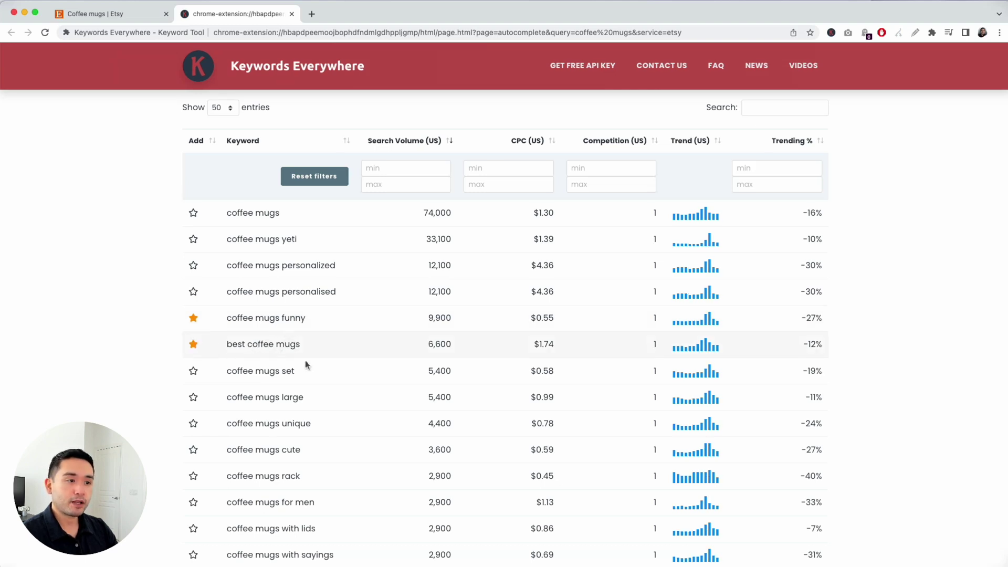
scroll(368, 372, "up", 2)
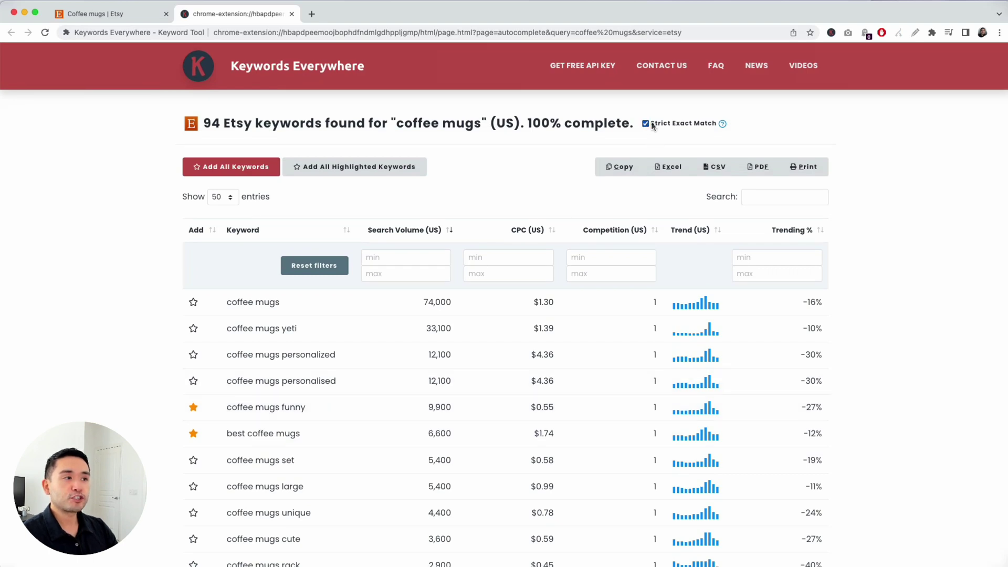
mouse_move(722, 125)
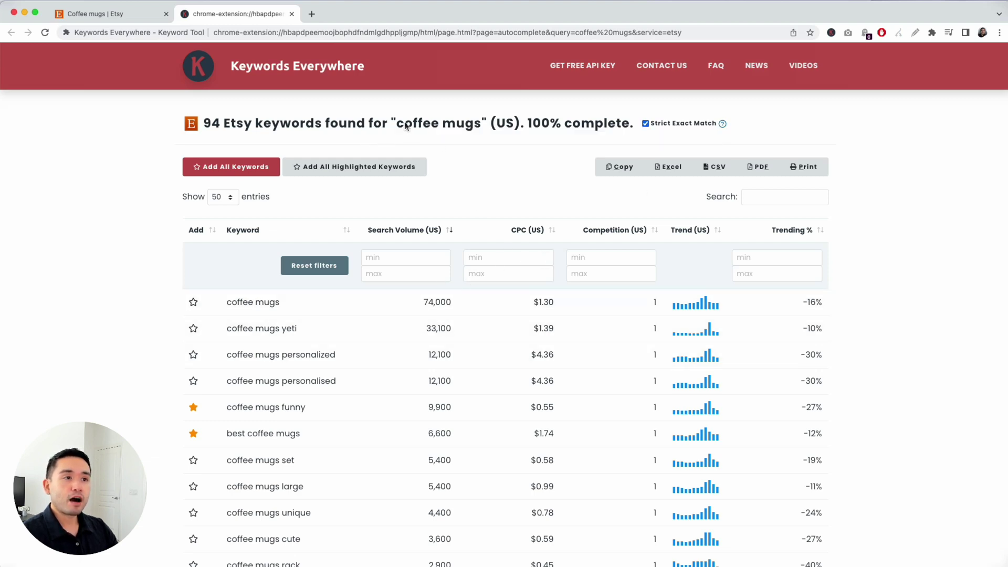
left_click_drag(395, 125, 481, 124)
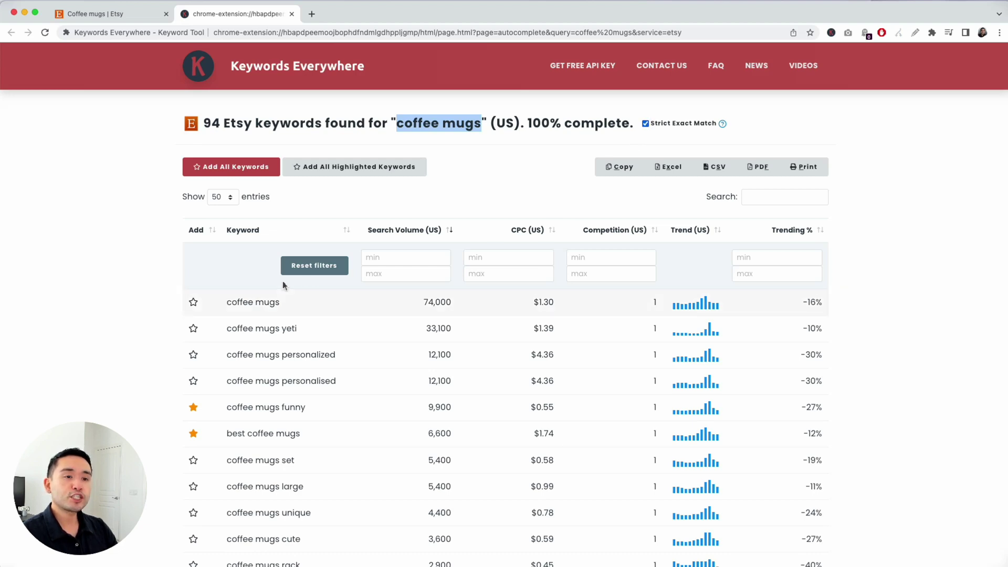
left_click(436, 122)
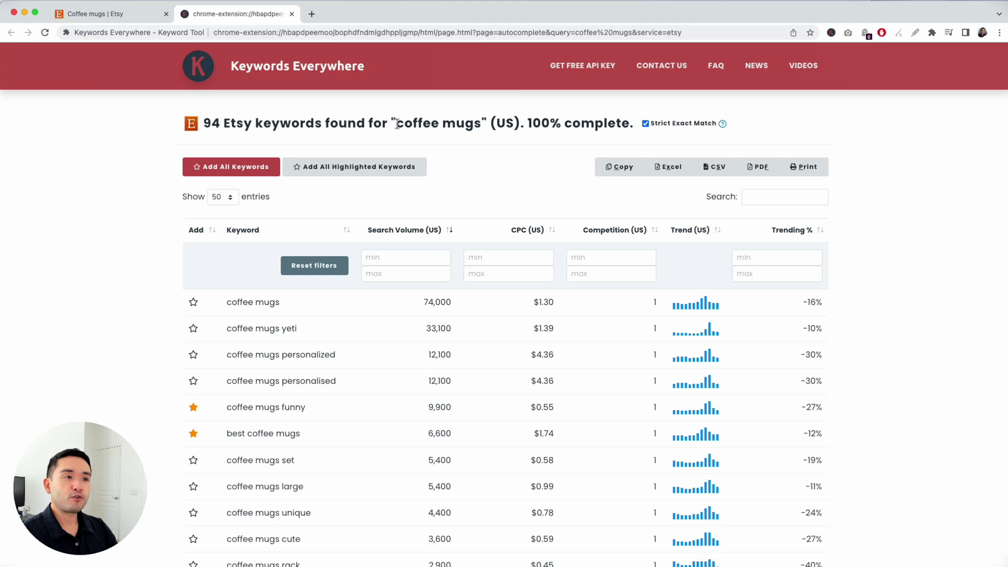
left_click_drag(395, 123, 482, 124)
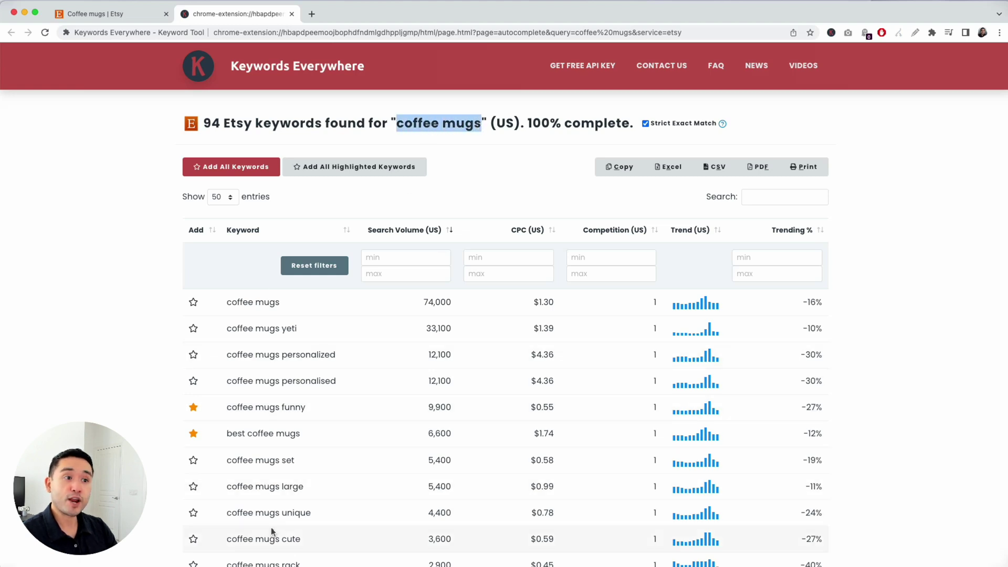
scroll(307, 396, "down", 2)
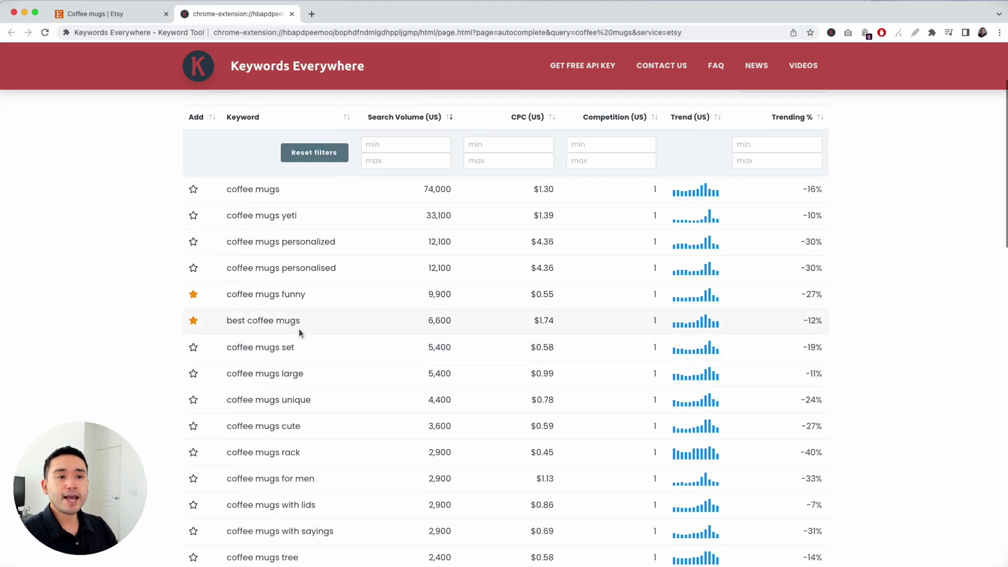
scroll(299, 332, "up", 2)
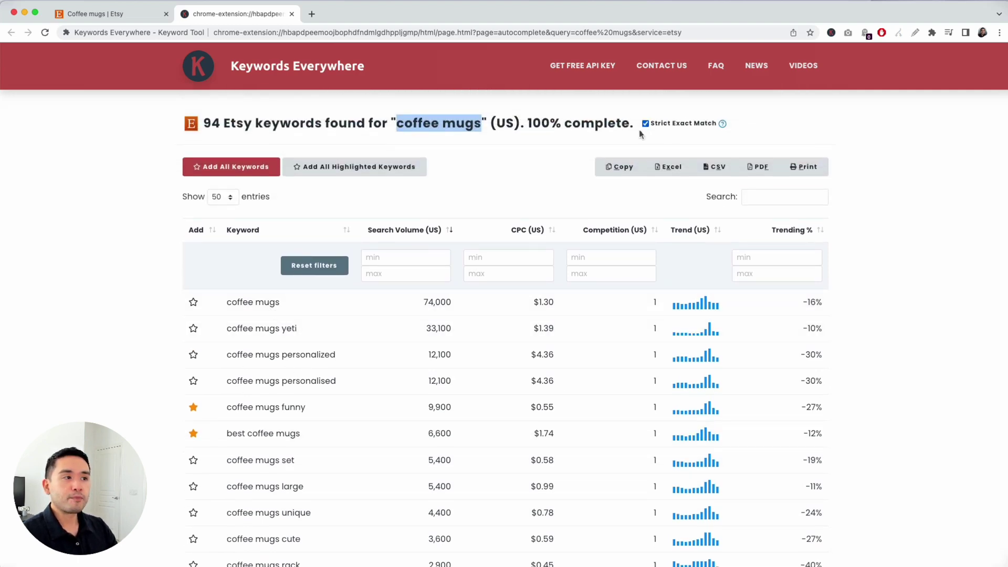
scroll(649, 132, "down", 1)
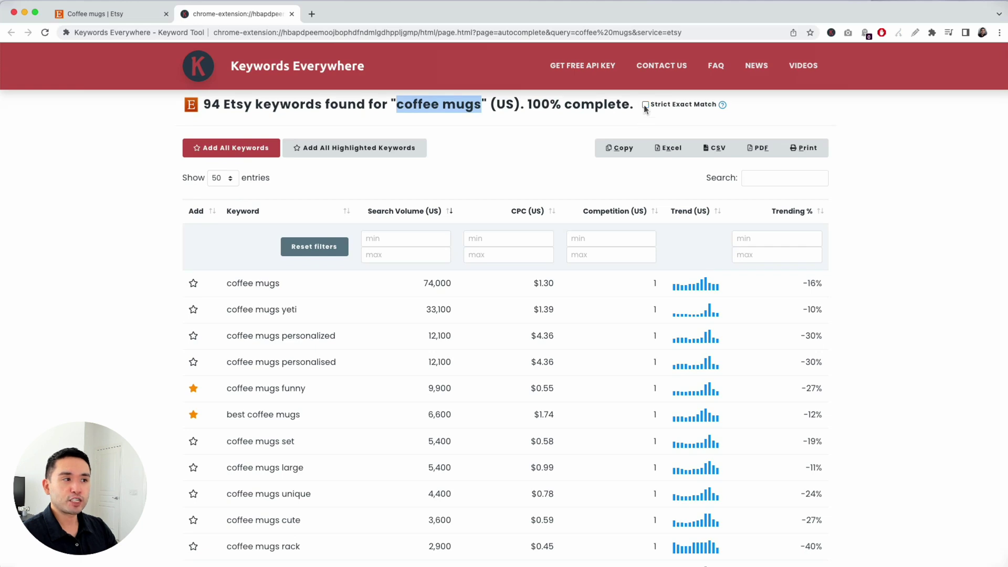
left_click(488, 105)
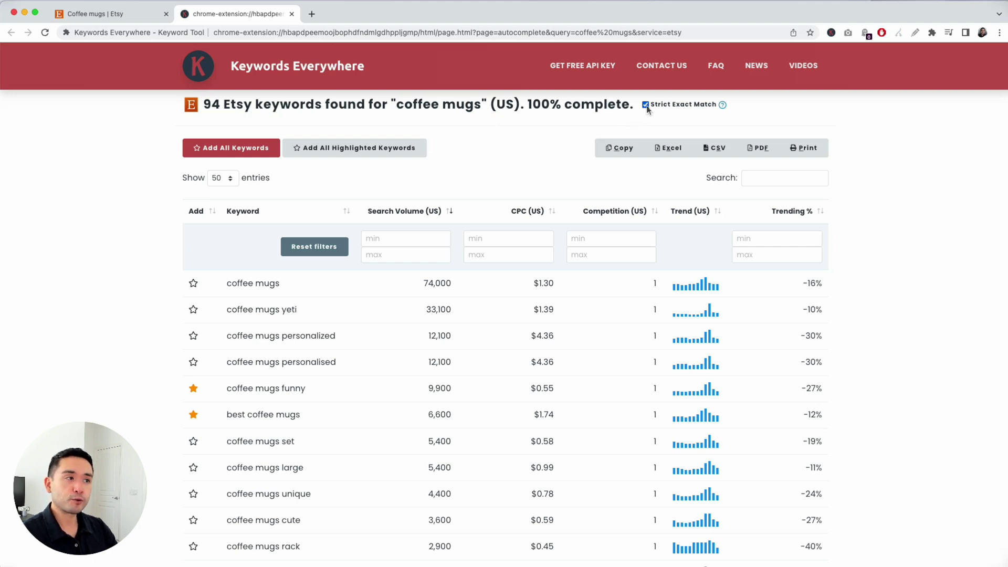
Scroll down and back up the 94-keyword table, e.g. coffee mugs yeti at 33,100
scroll(534, 142, "up", 1)
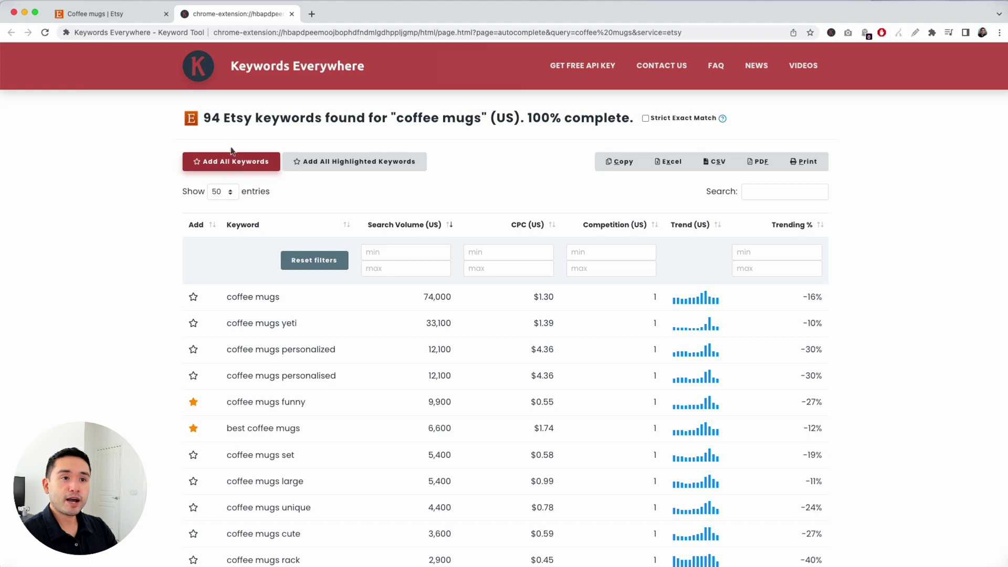
scroll(247, 236, "down", 15)
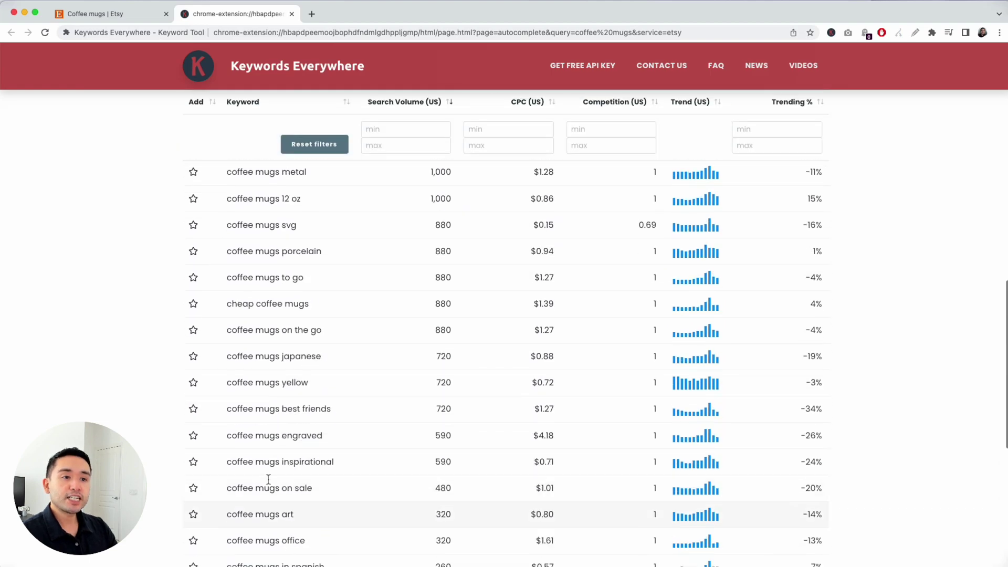
scroll(277, 423, "up", 15)
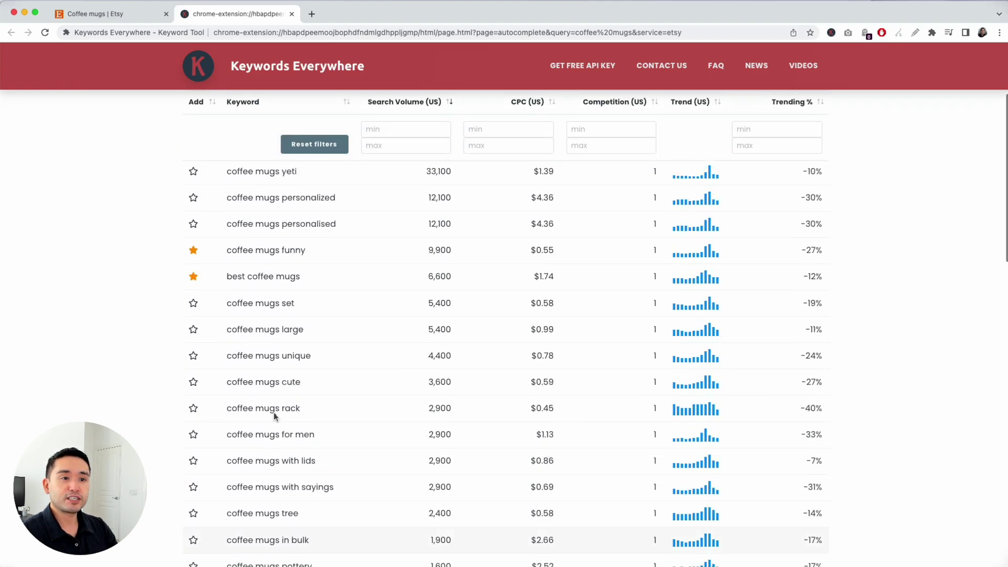